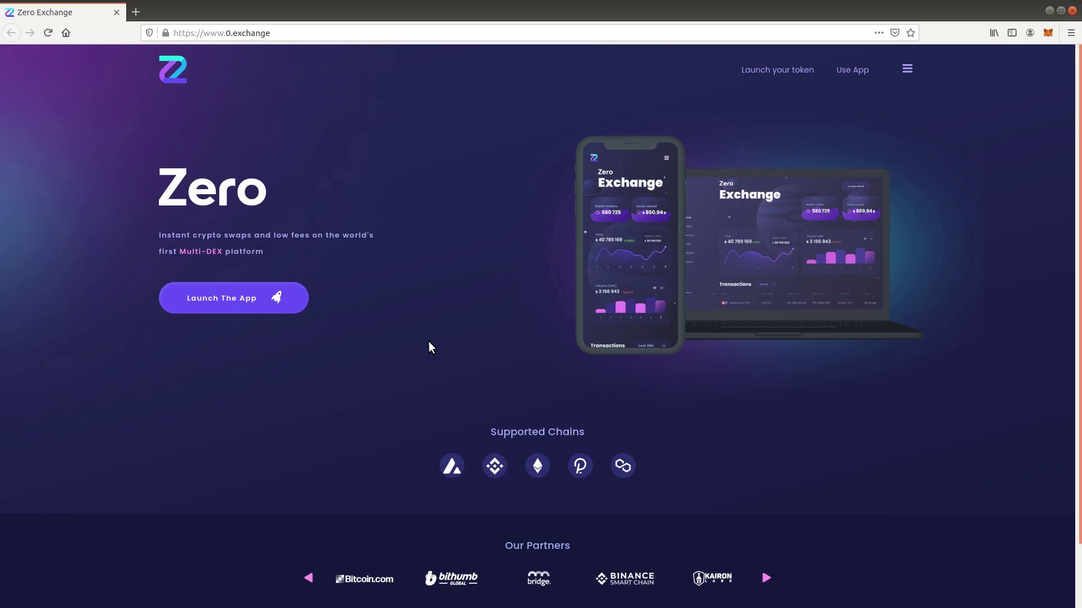
Launch the exchange app in a new tab; verify the Avalanche network and 1.297 AVAX balance.
{"action": "left_click", "coordinate": [243, 309]}
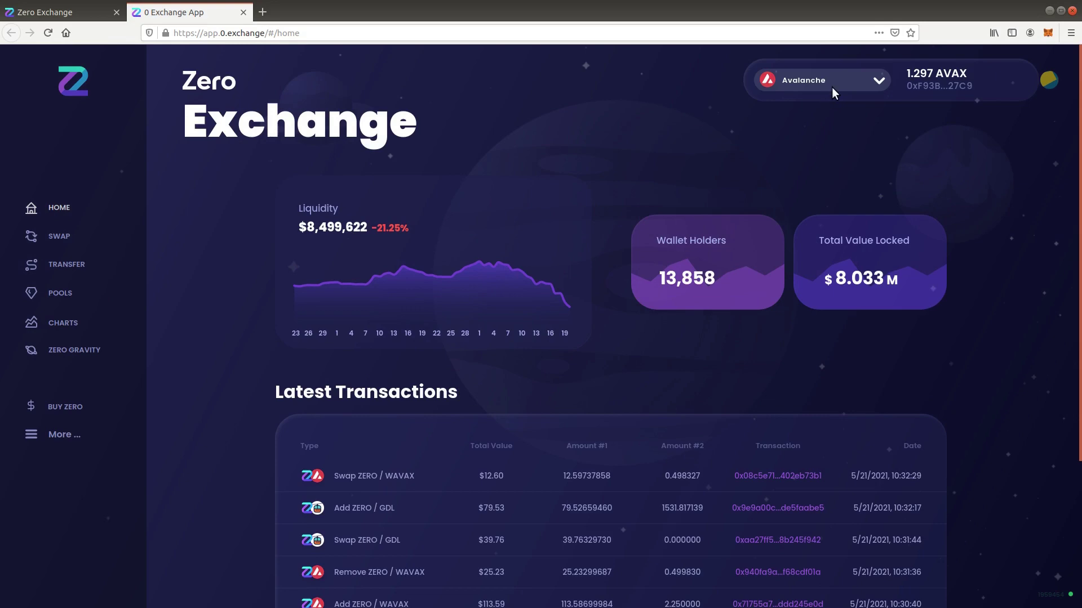
{"action": "left_click", "coordinate": [837, 79]}
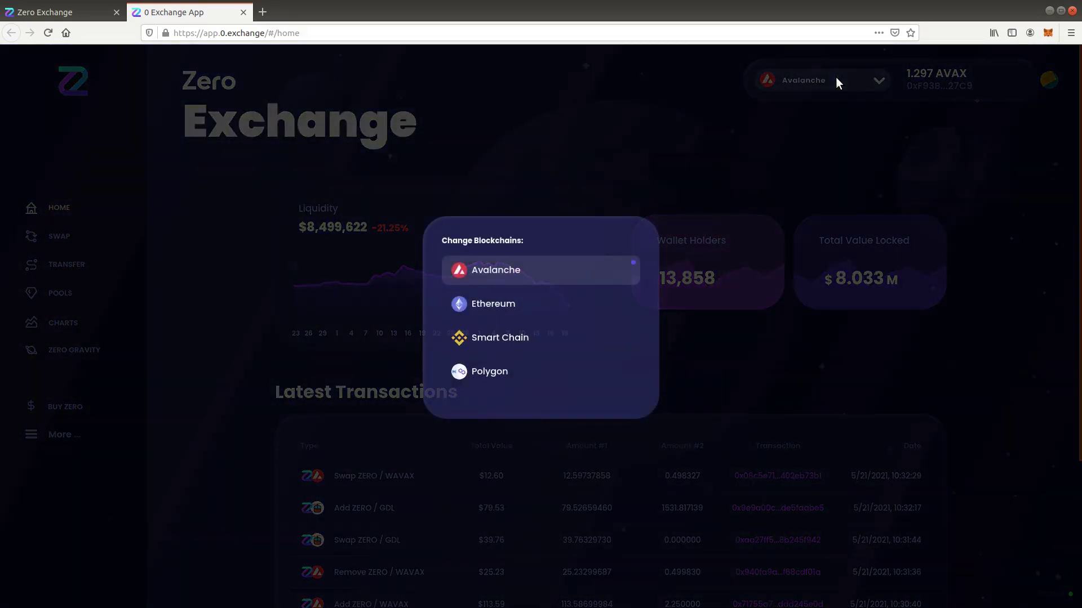
{"action": "left_click", "coordinate": [836, 80]}
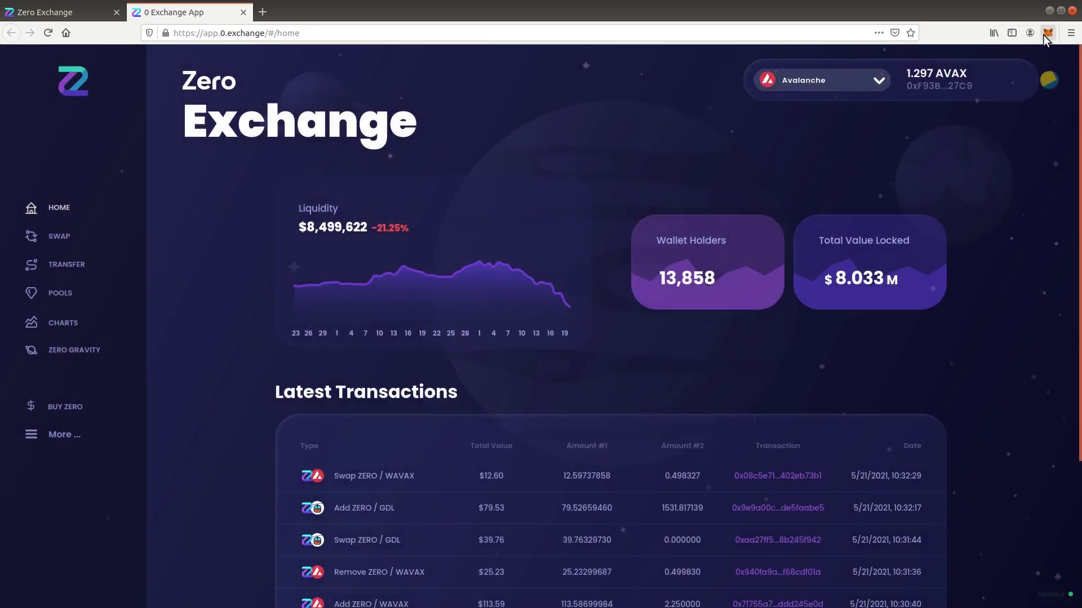
{"action": "left_click", "coordinate": [1043, 35]}
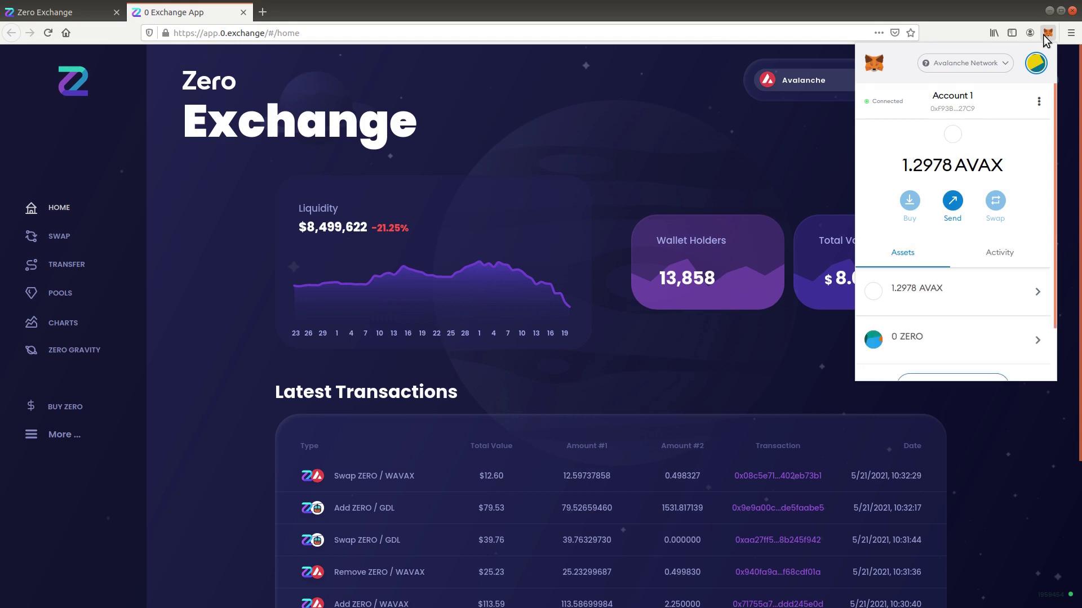
{"action": "left_click", "coordinate": [1043, 35]}
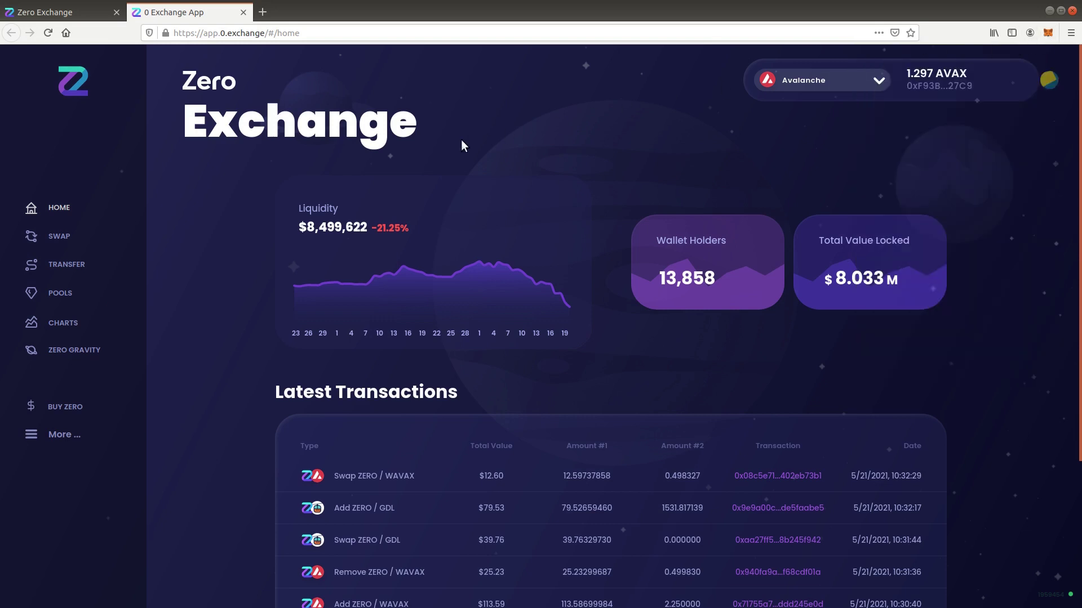
Show the Pools page listing six live pools, including ZERO-AVAX at 35.06% APR.
{"action": "left_click", "coordinate": [65, 296]}
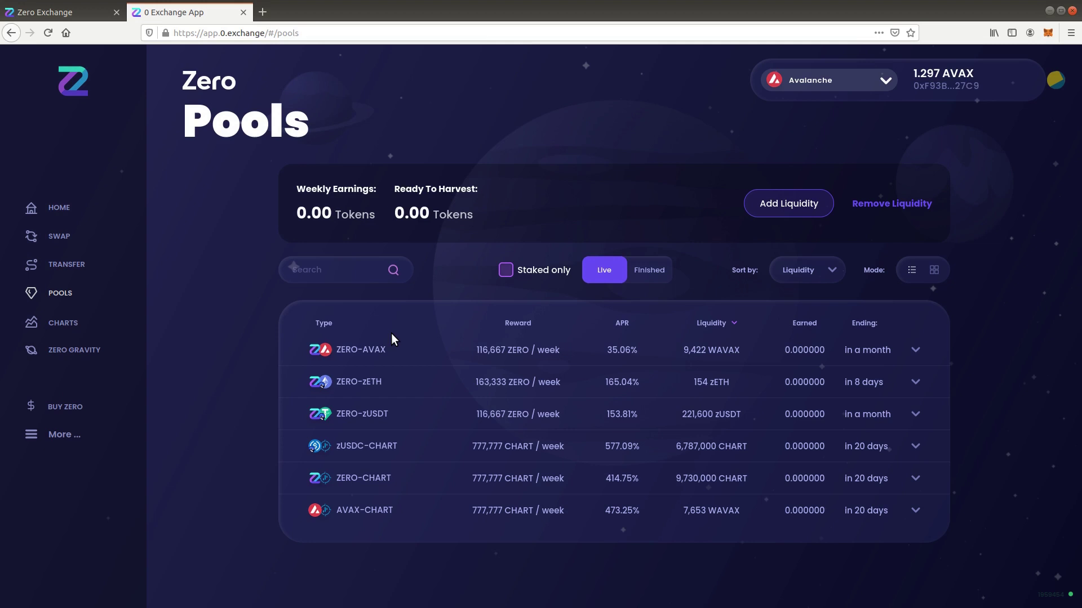
On the Swap page, set From to 0.5 AVAX and To to ZERO.
{"action": "left_click", "coordinate": [61, 237]}
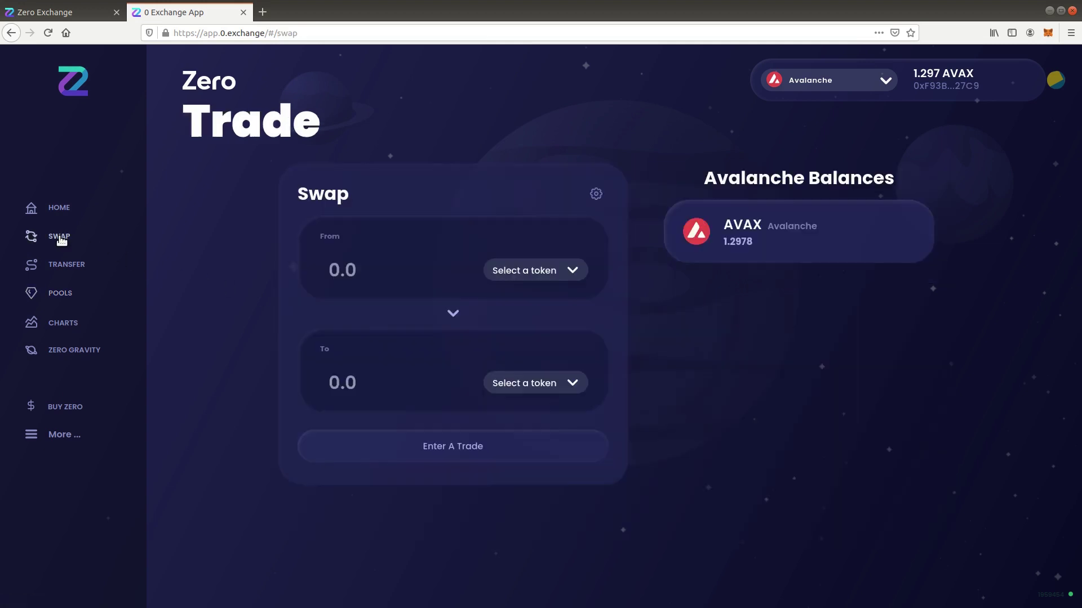
{"action": "left_click", "coordinate": [525, 270]}
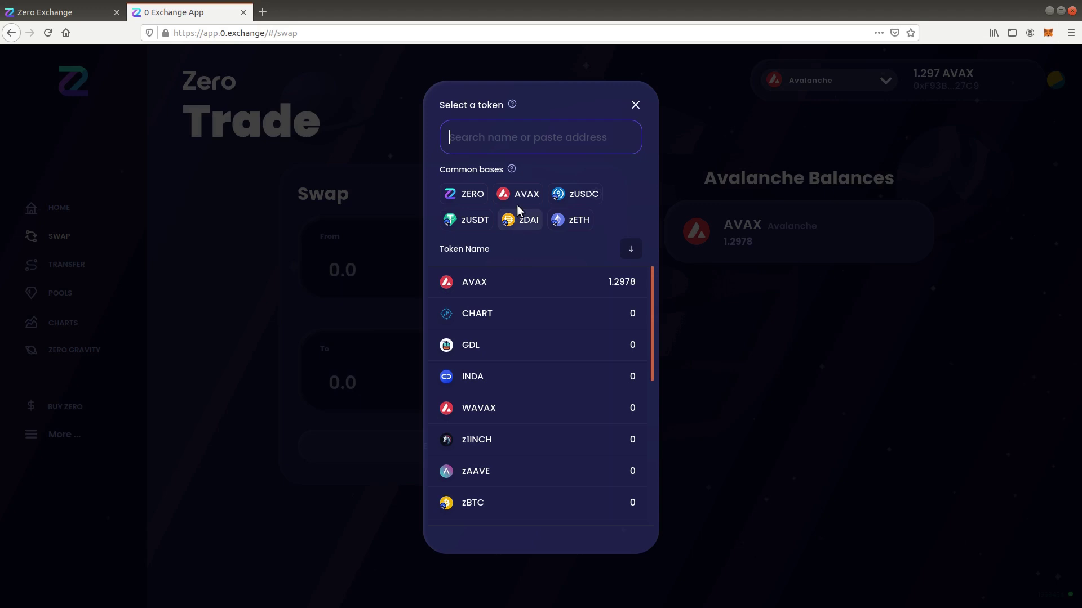
{"action": "left_click", "coordinate": [518, 197]}
{"action": "left_click", "coordinate": [357, 271]}
{"action": "type", "text": "0.5"}
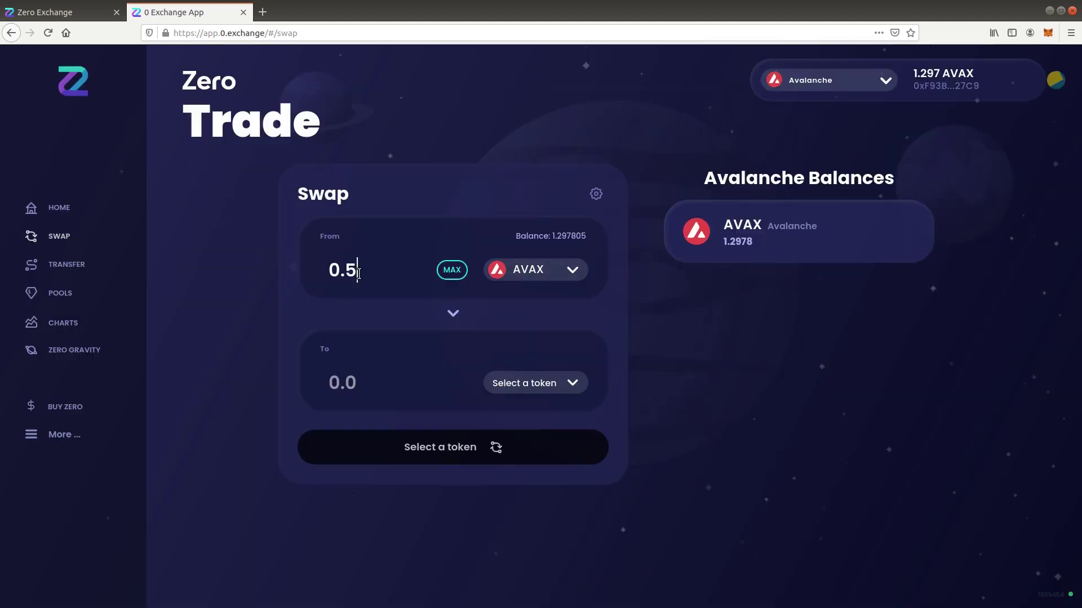
{"action": "left_click", "coordinate": [528, 383]}
{"action": "left_click", "coordinate": [478, 198]}
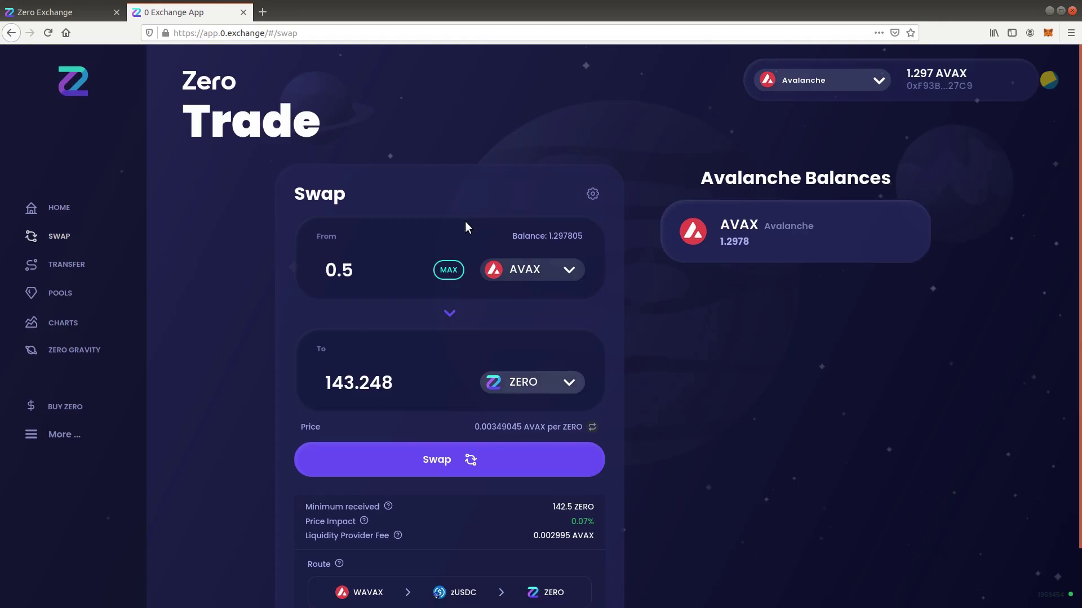
Confirm the swap for 143.248 ZERO in MetaMask and check the 0.7523 AVAX balance.
{"action": "left_click", "coordinate": [431, 460]}
{"action": "left_click", "coordinate": [555, 435]}
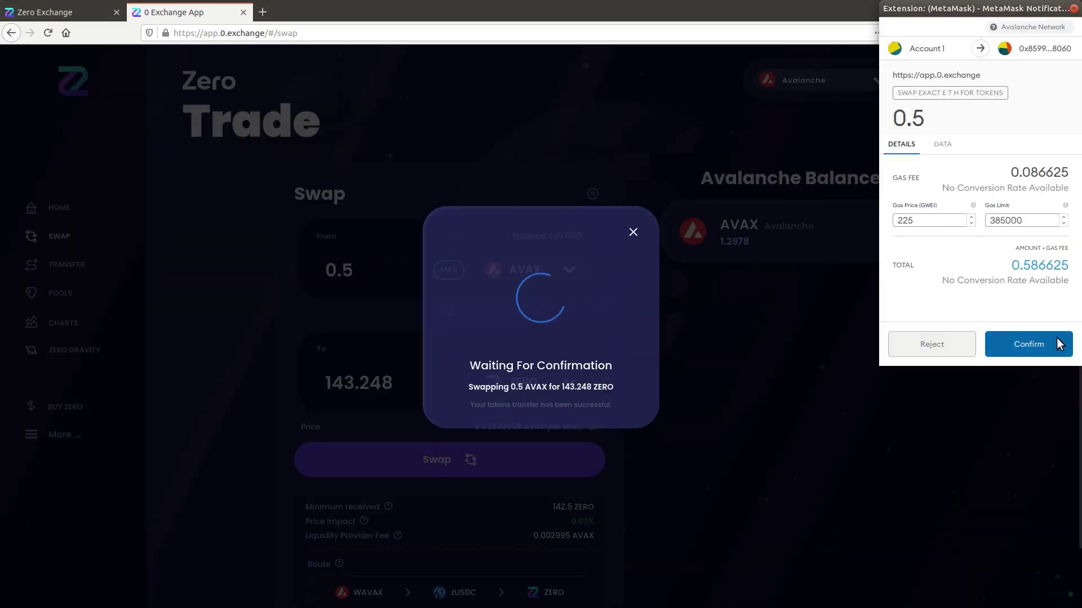
{"action": "left_click", "coordinate": [1056, 343]}
{"action": "left_click", "coordinate": [594, 461]}
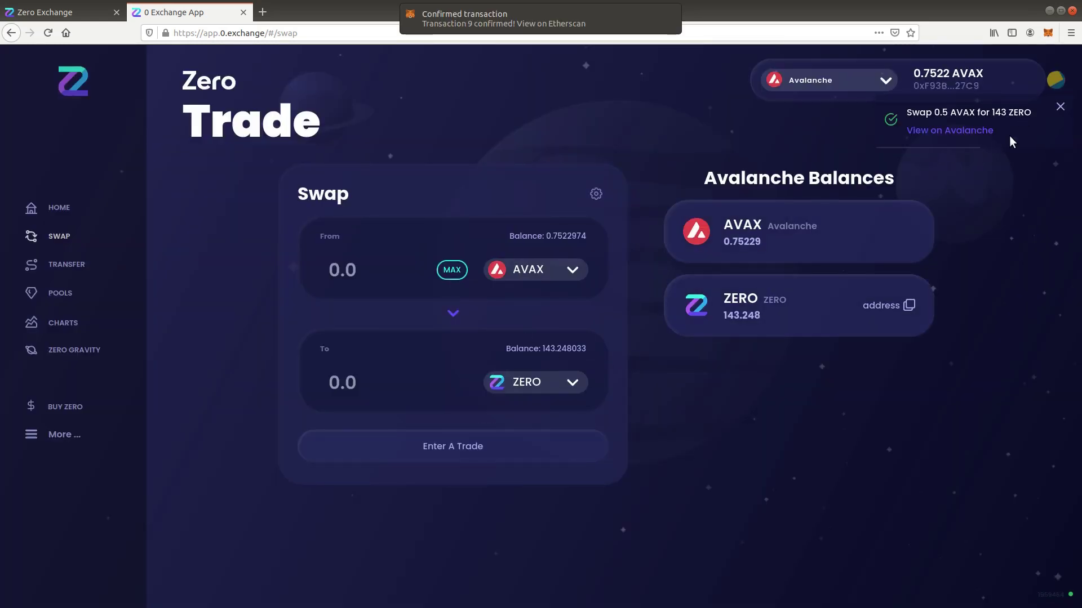
{"action": "left_click", "coordinate": [1048, 33]}
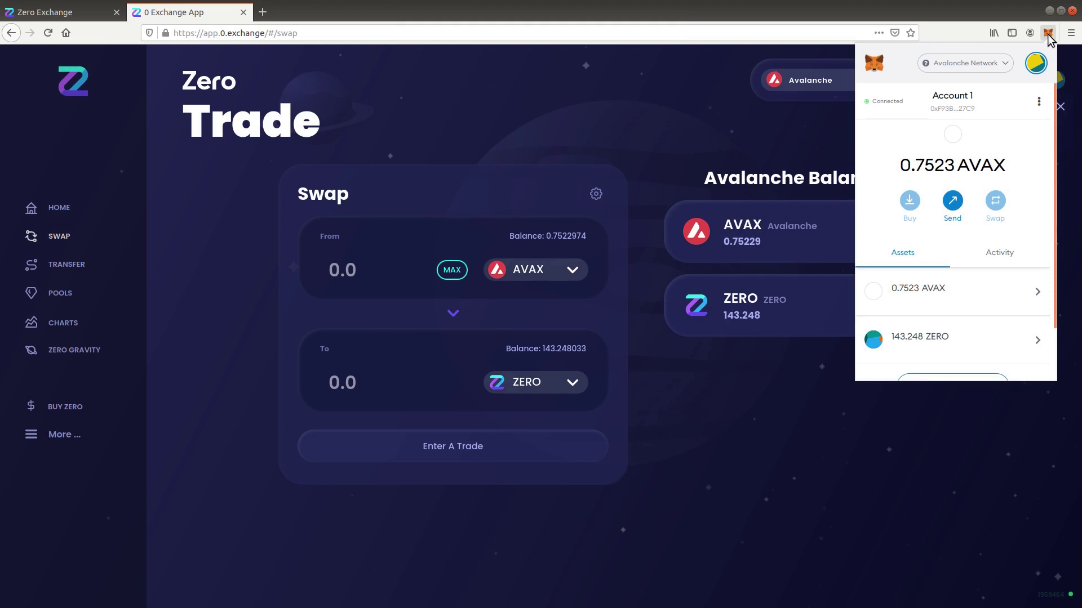
{"action": "left_click", "coordinate": [1048, 34]}
Open the ZERO-AVAX pool's Add Liquidity form, quoting 287.014 ZERO per AVAX.
{"action": "left_click", "coordinate": [66, 294]}
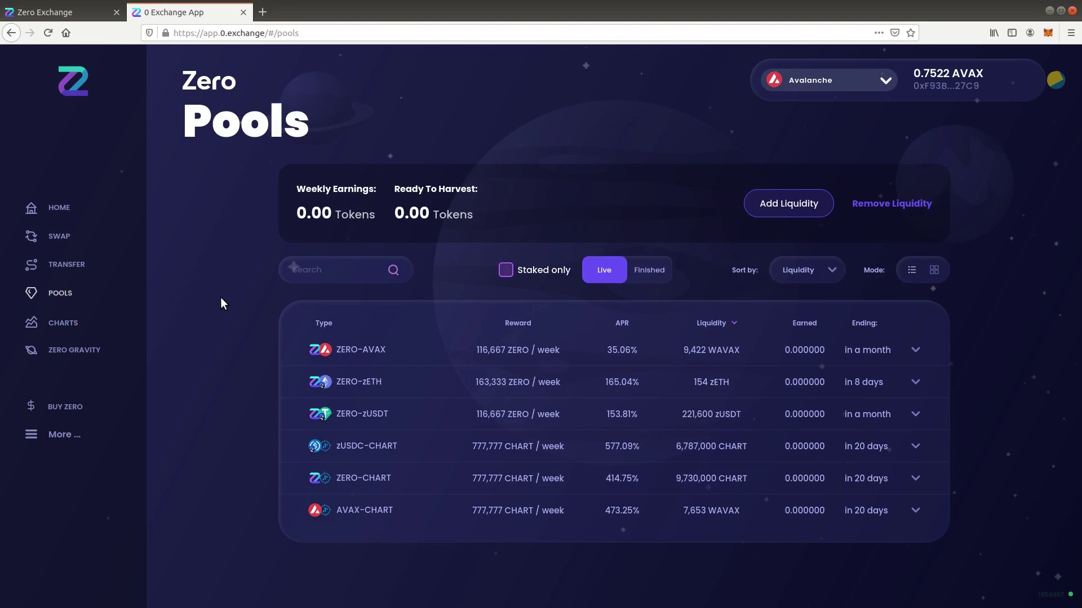
{"action": "left_click", "coordinate": [907, 354]}
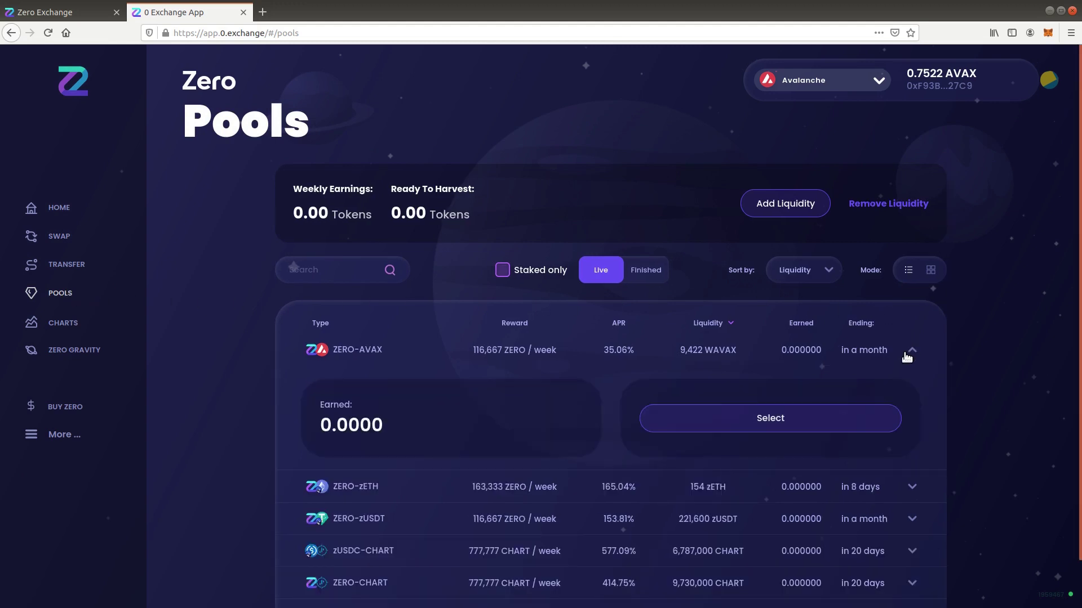
{"action": "left_click", "coordinate": [794, 419]}
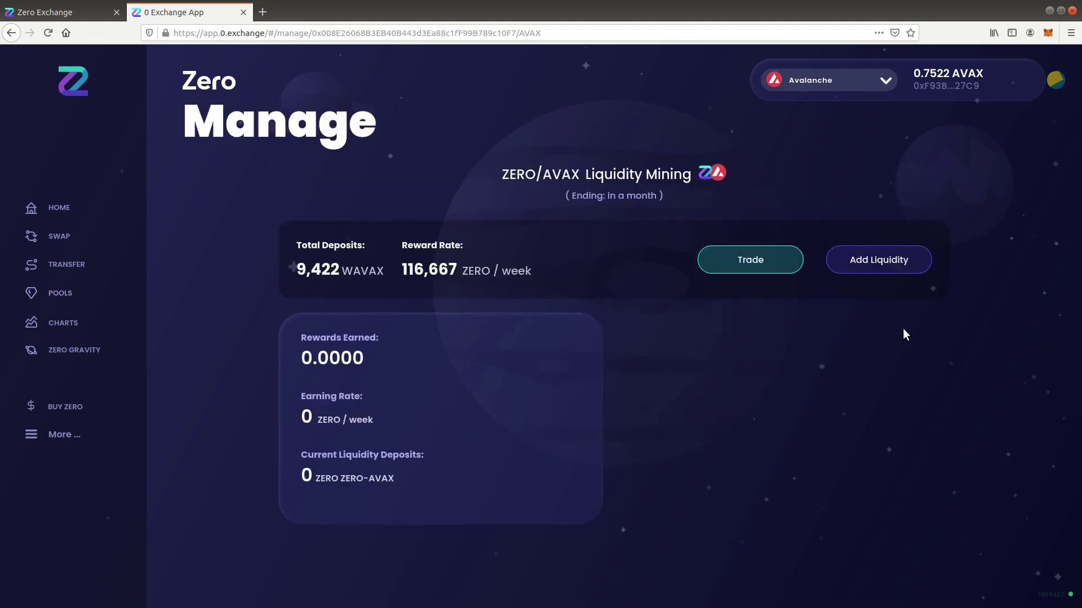
{"action": "left_click", "coordinate": [922, 262]}
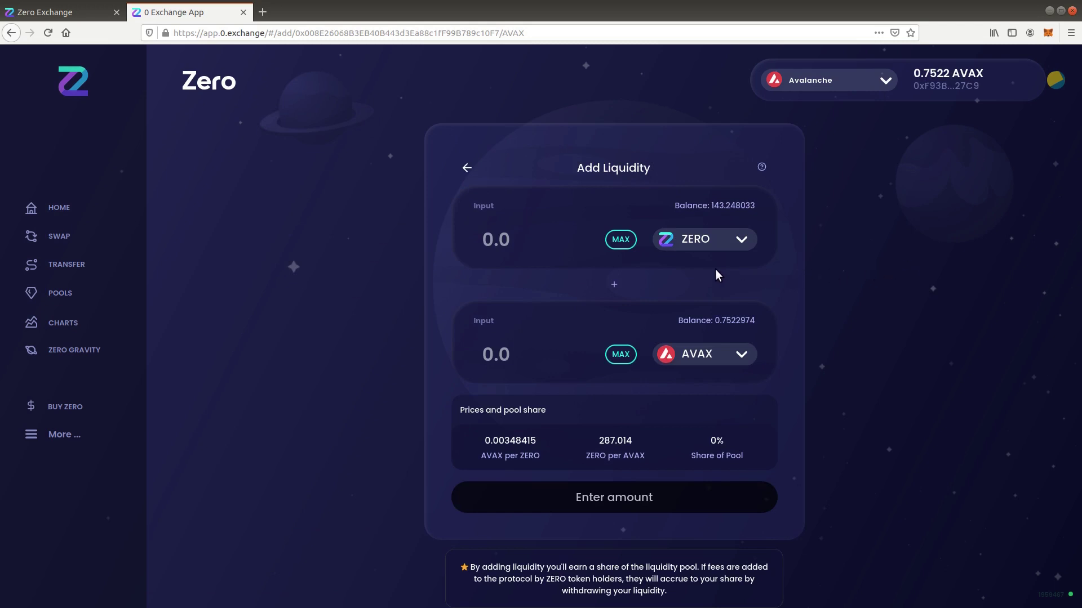
Supply the full 143.248 ZERO with 0.499096 AVAX, then return to the Manage page.
{"action": "left_click", "coordinate": [620, 240]}
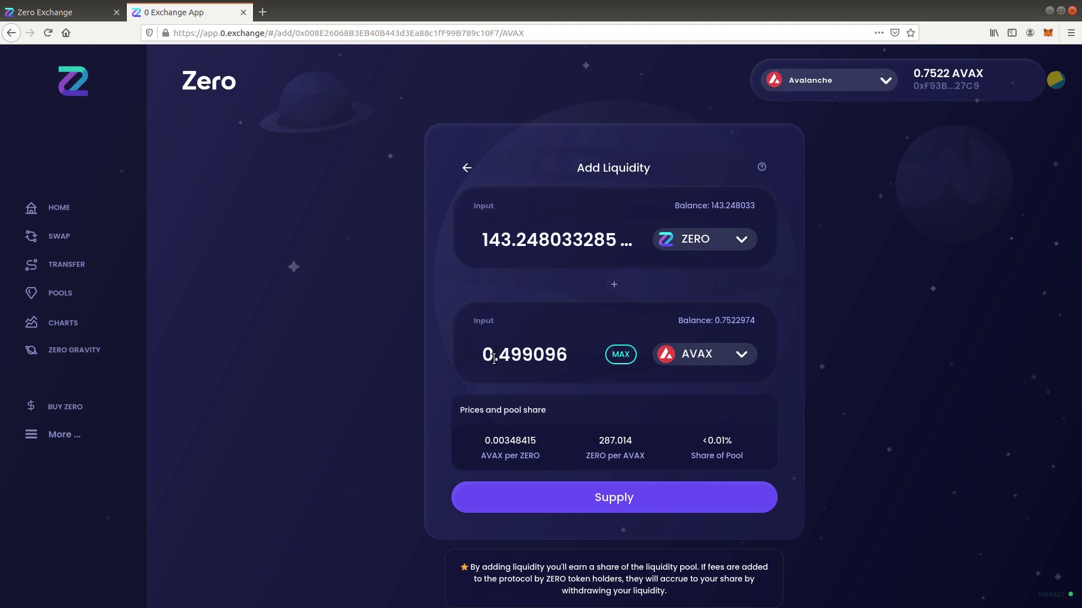
{"action": "left_click", "coordinate": [598, 501]}
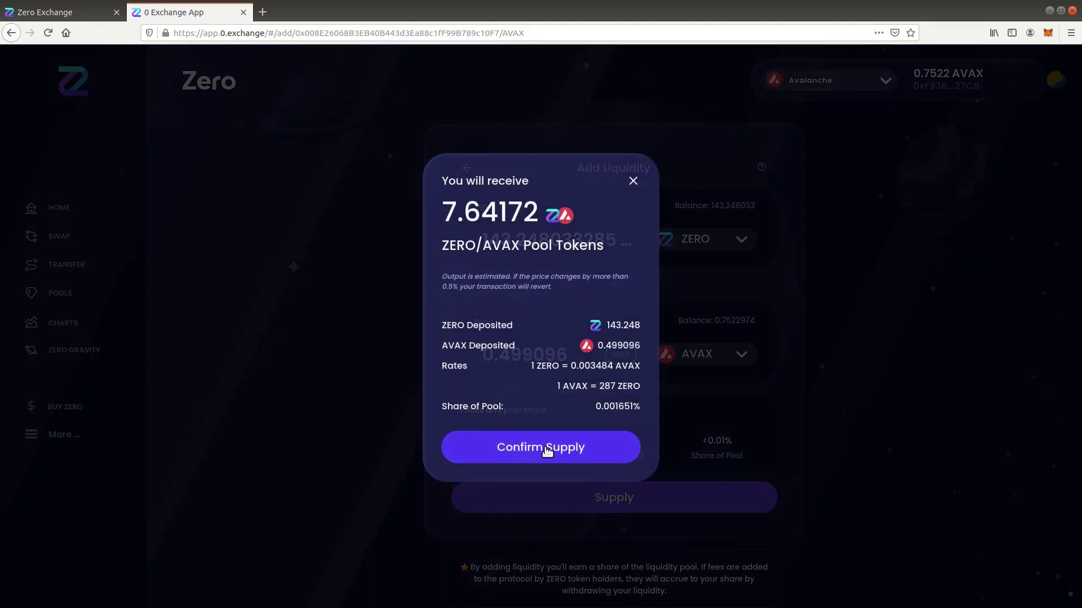
{"action": "left_click", "coordinate": [548, 512]}
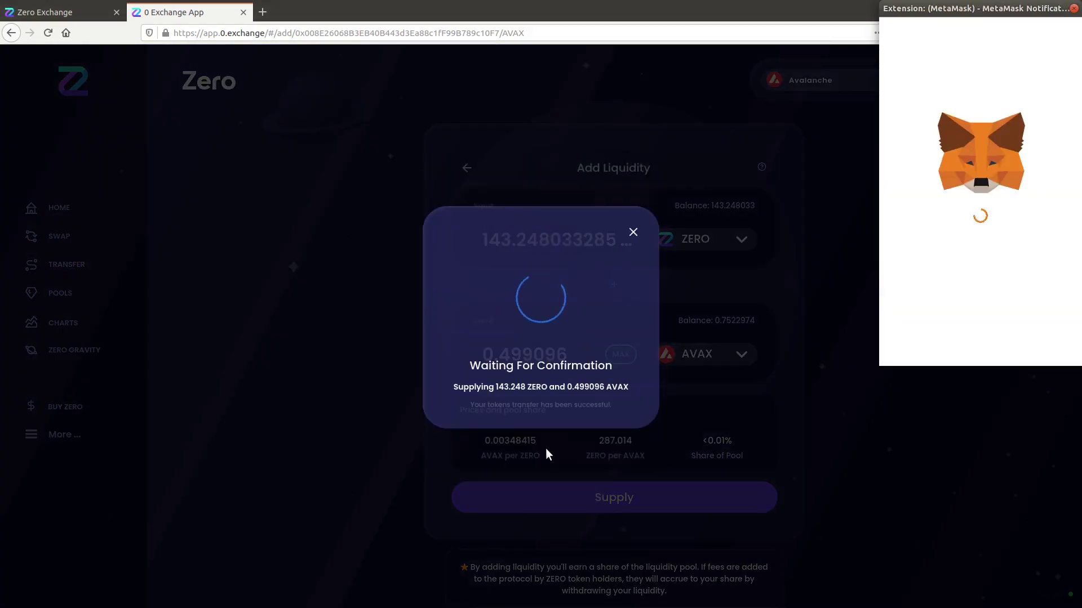
{"action": "left_click", "coordinate": [1019, 343]}
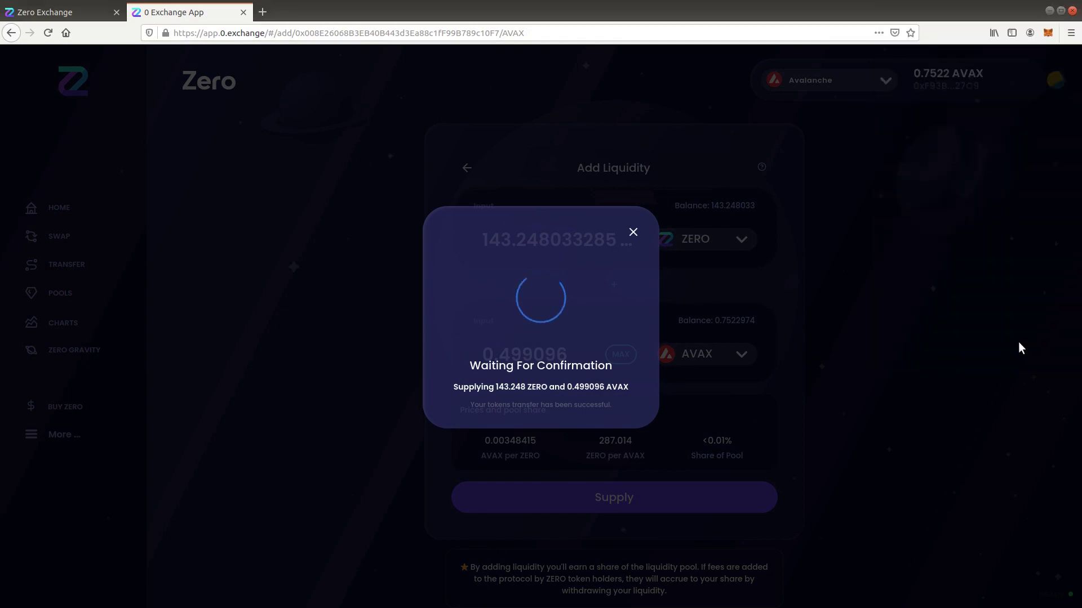
{"action": "left_click", "coordinate": [577, 462]}
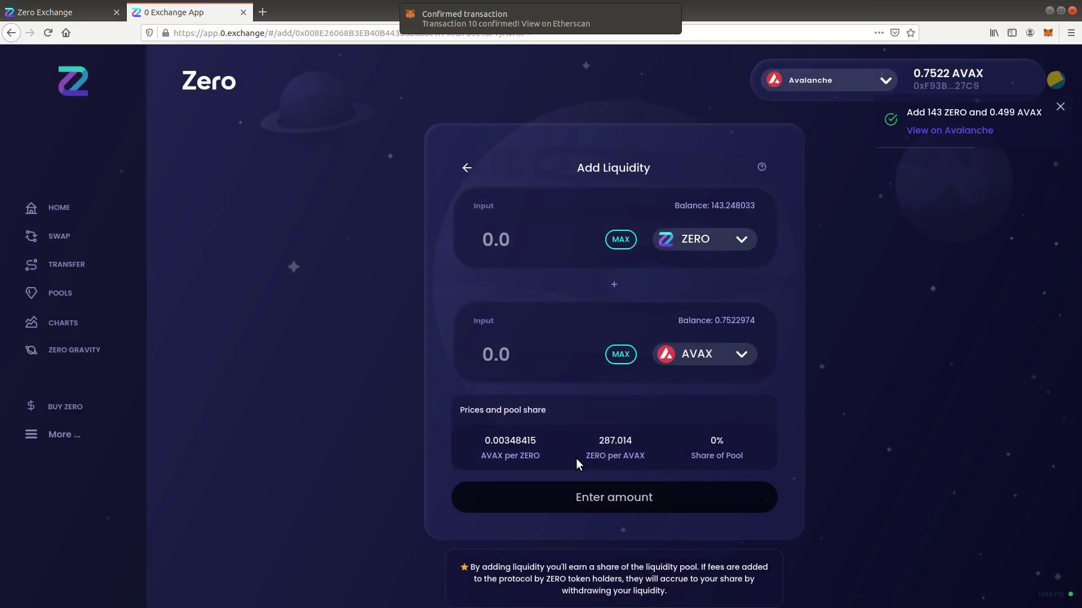
{"action": "left_click", "coordinate": [466, 165]}
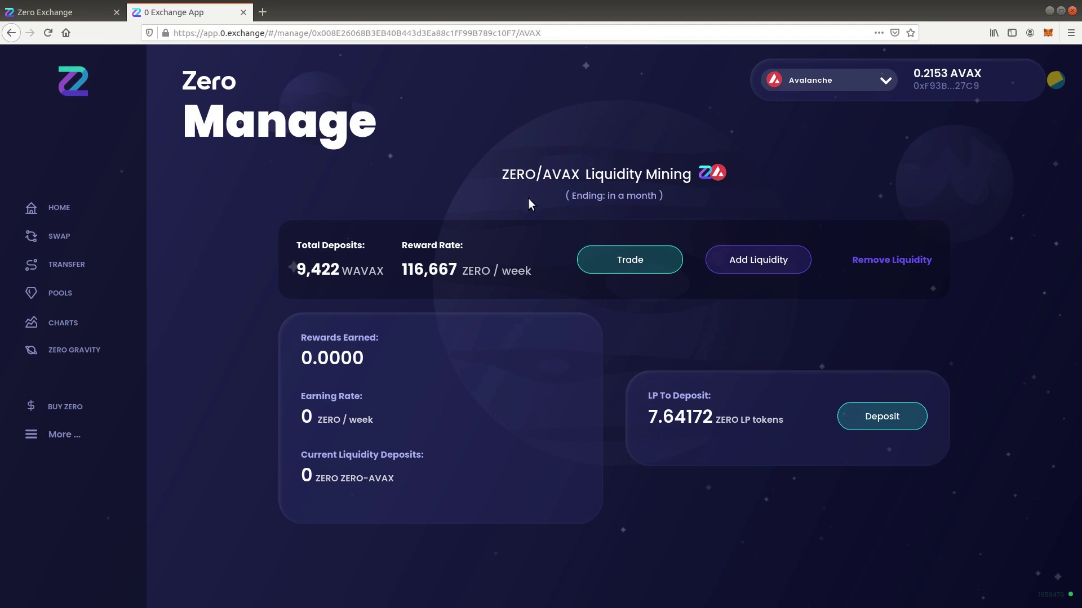
Approve and deposit all 7.64172 ZERO-AVAX LP tokens into the mining pool.
{"action": "left_click", "coordinate": [908, 428]}
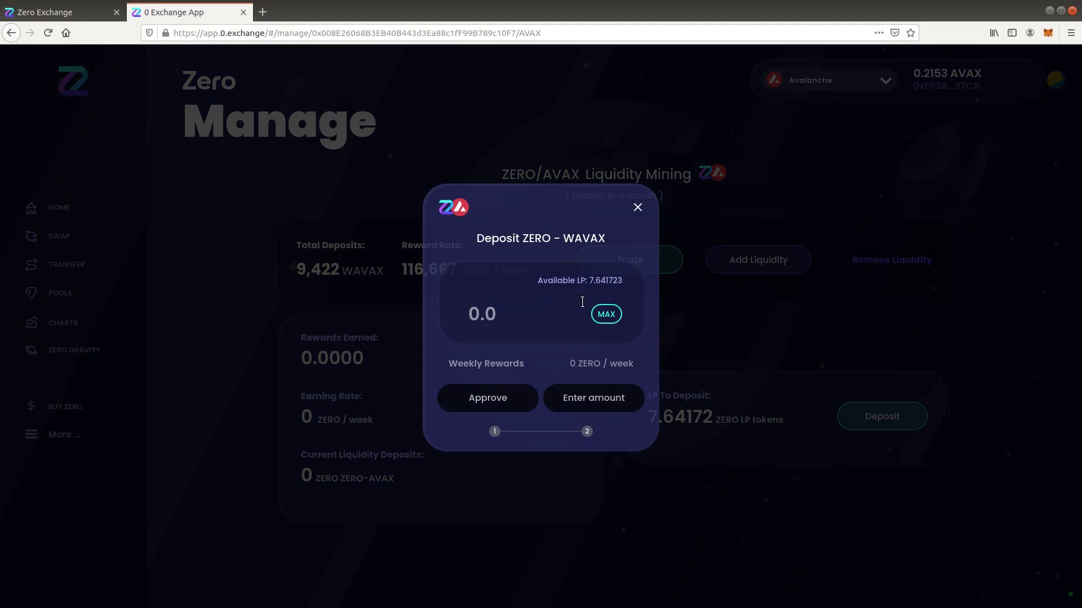
{"action": "left_click", "coordinate": [605, 314]}
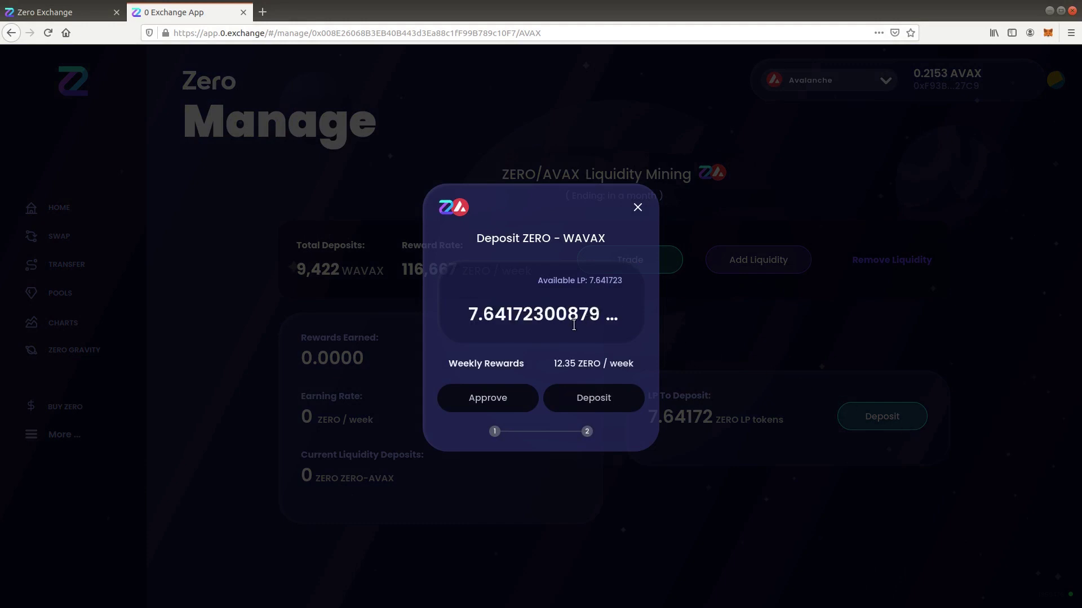
{"action": "left_click", "coordinate": [493, 408]}
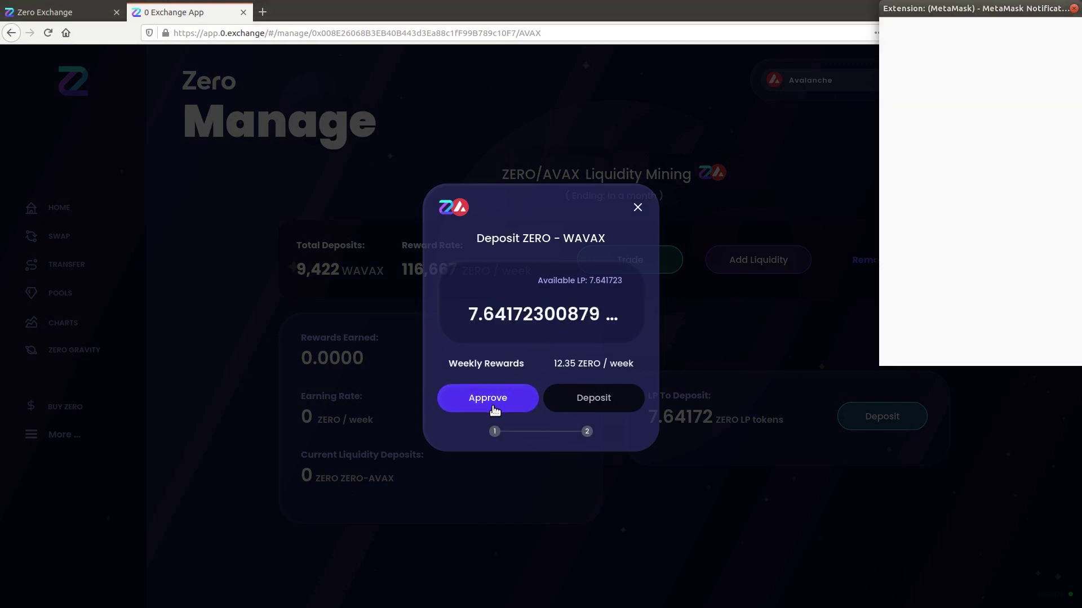
{"action": "left_click", "coordinate": [1052, 338]}
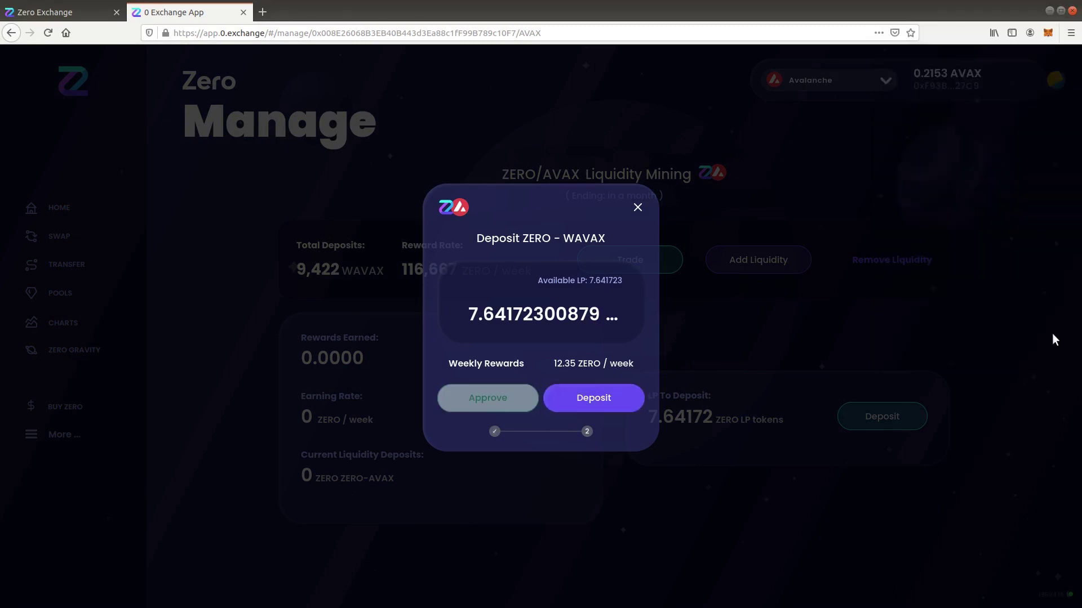
{"action": "left_click", "coordinate": [624, 400]}
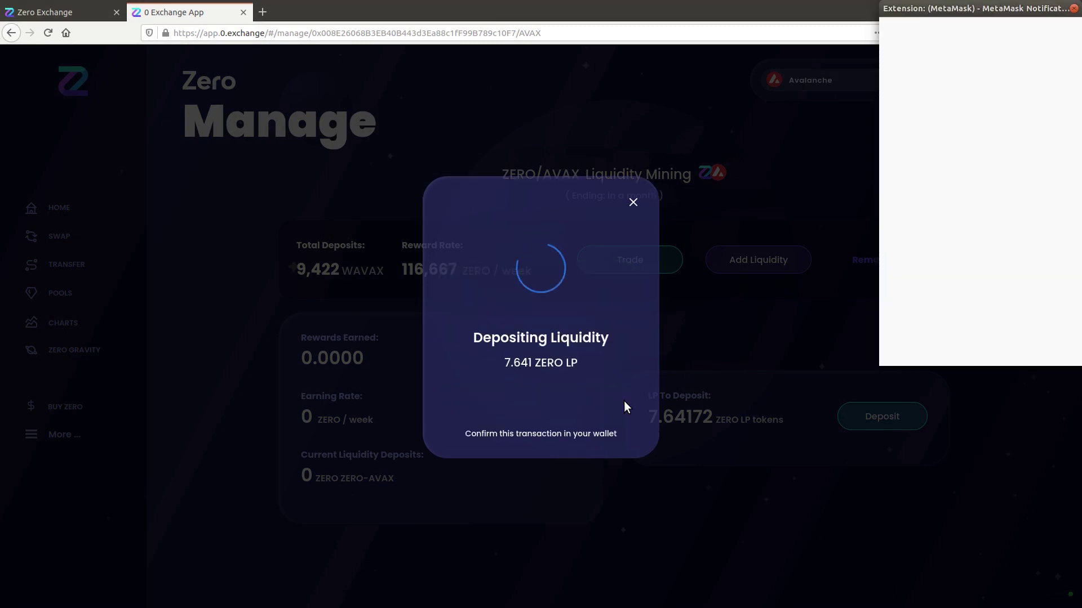
{"action": "left_click", "coordinate": [1070, 350]}
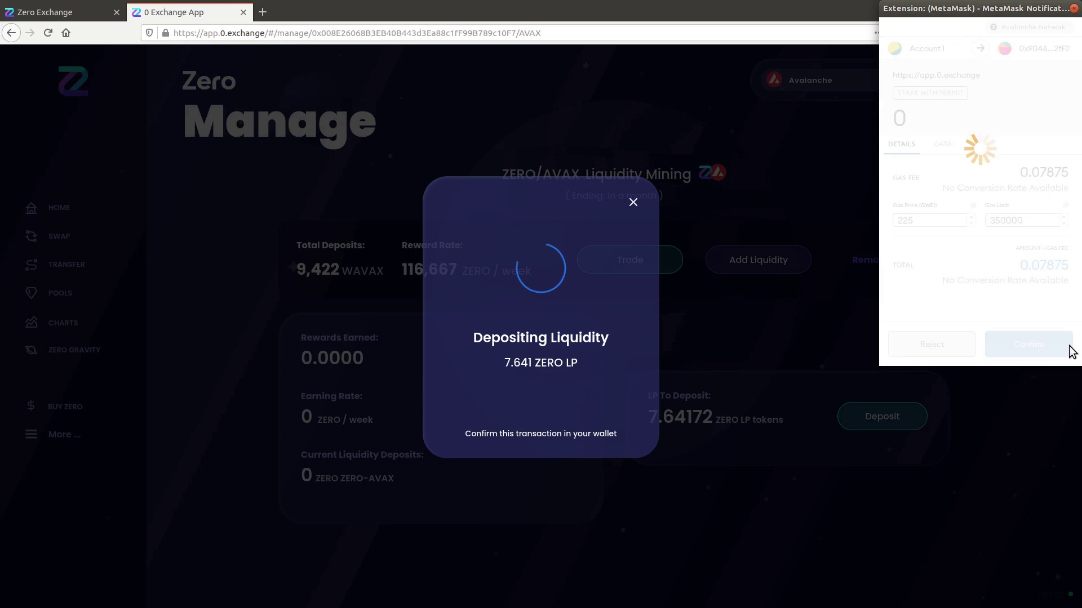
{"action": "left_click", "coordinate": [633, 202]}
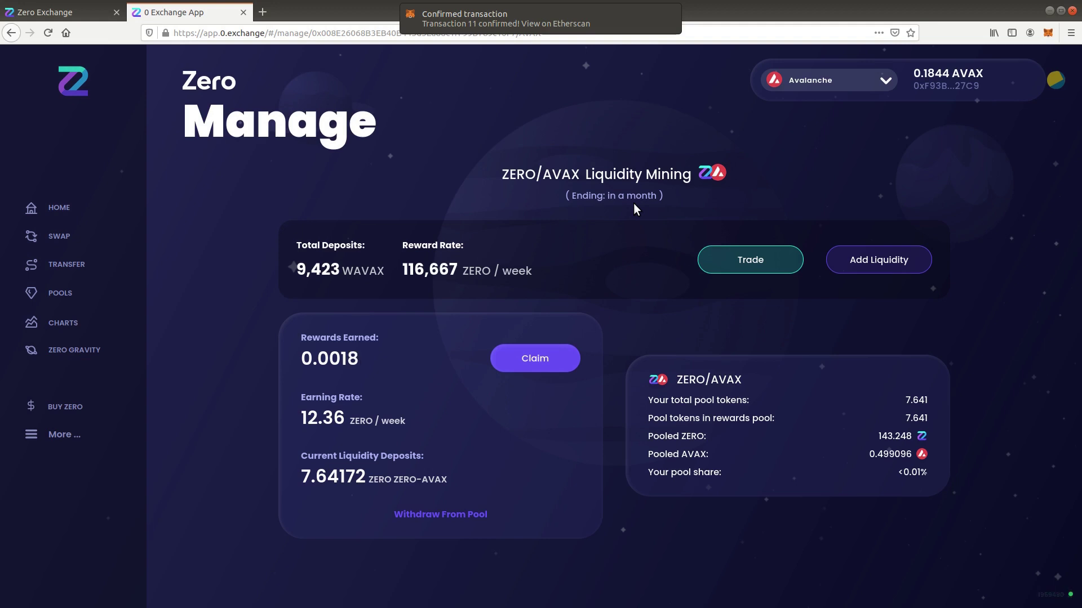
Claim the 0.00177768 unclaimed ZERO rewards and check the wallet's AVAX balance.
{"action": "left_click", "coordinate": [549, 362]}
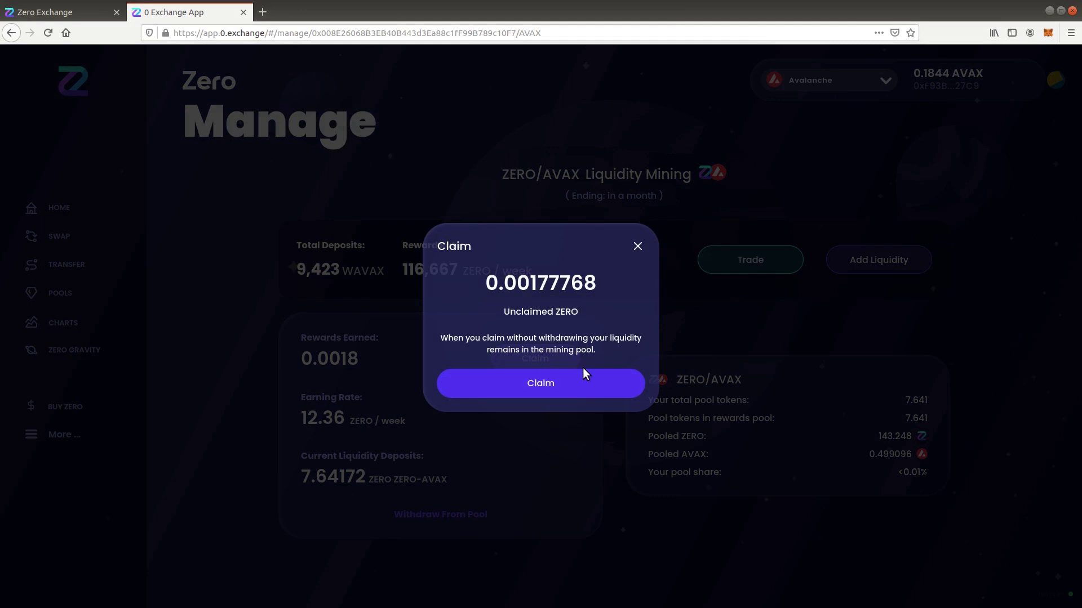
{"action": "left_click", "coordinate": [589, 387]}
{"action": "left_click", "coordinate": [1037, 345]}
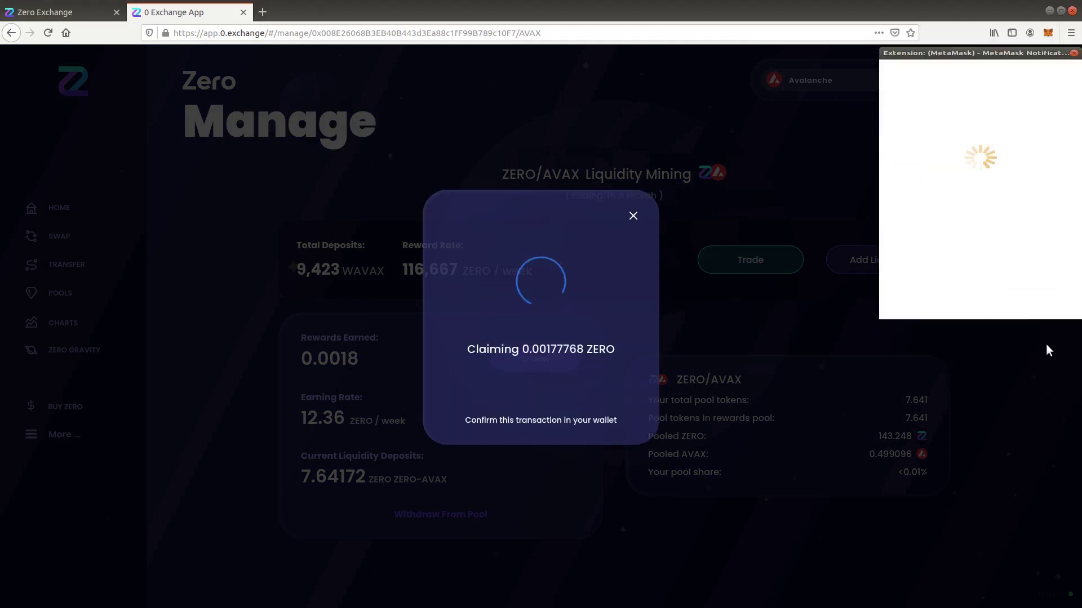
{"action": "left_click", "coordinate": [635, 207]}
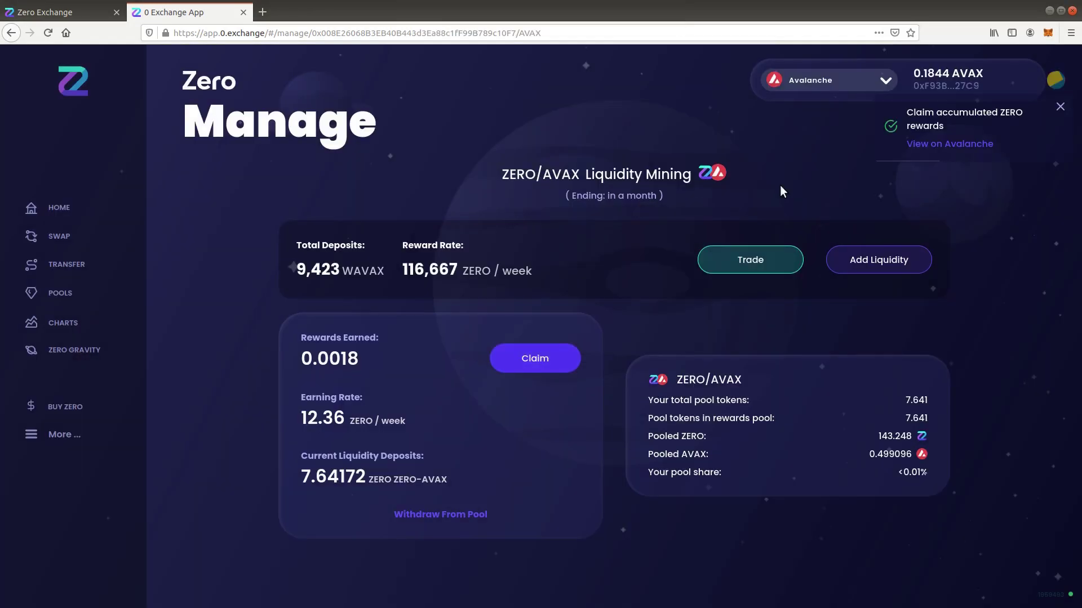
{"action": "left_click", "coordinate": [1048, 32]}
{"action": "left_click", "coordinate": [576, 243]}
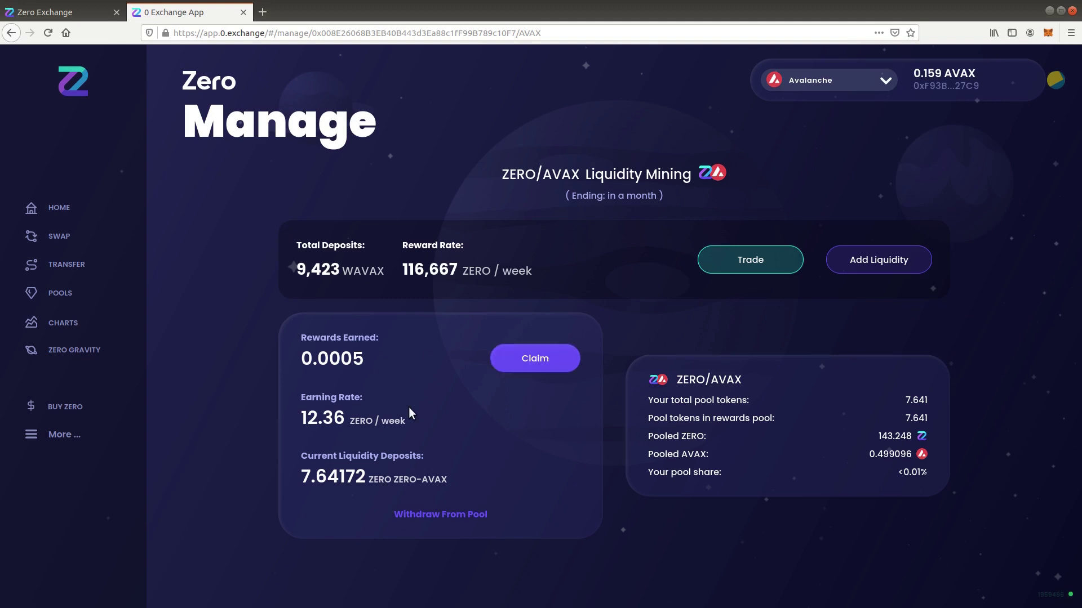
Withdraw all 7.641 staked LP tokens with Withdraw & Claim, confirming in MetaMask.
{"action": "left_click", "coordinate": [409, 514]}
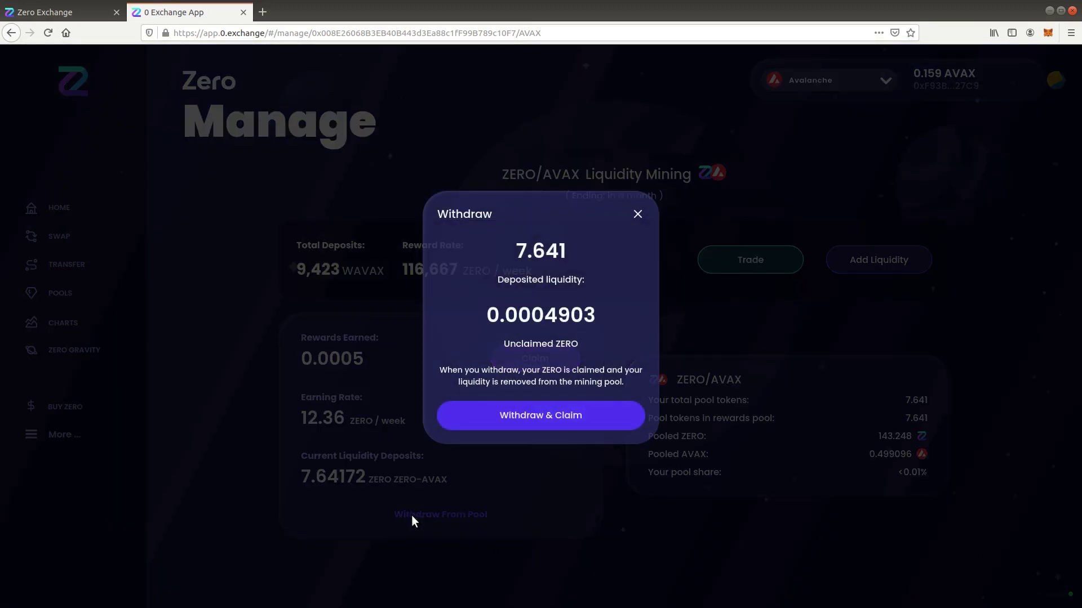
{"action": "left_click", "coordinate": [559, 423]}
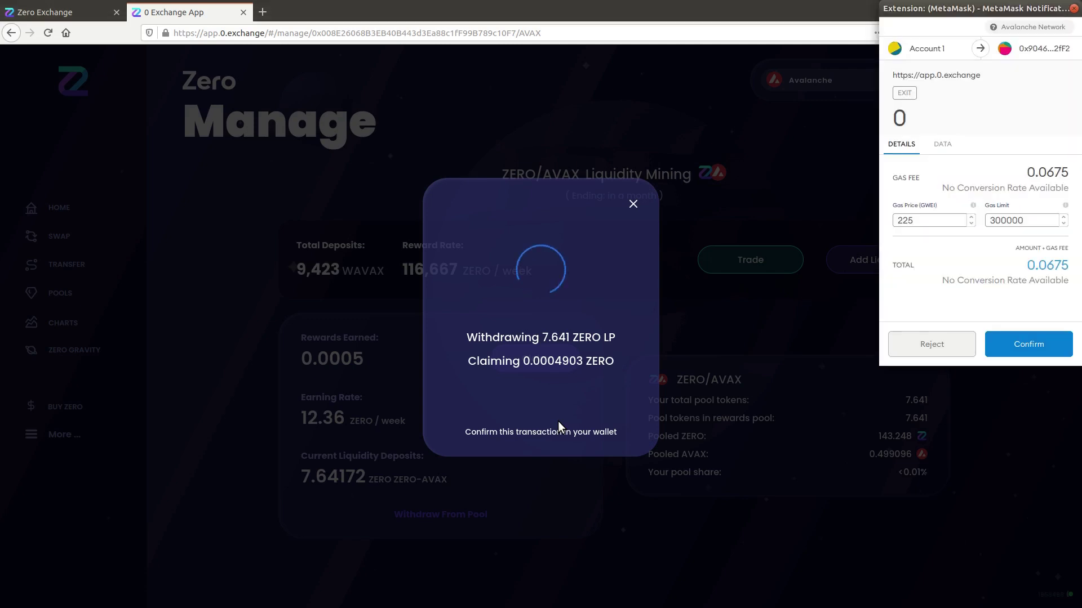
{"action": "left_click", "coordinate": [1037, 350]}
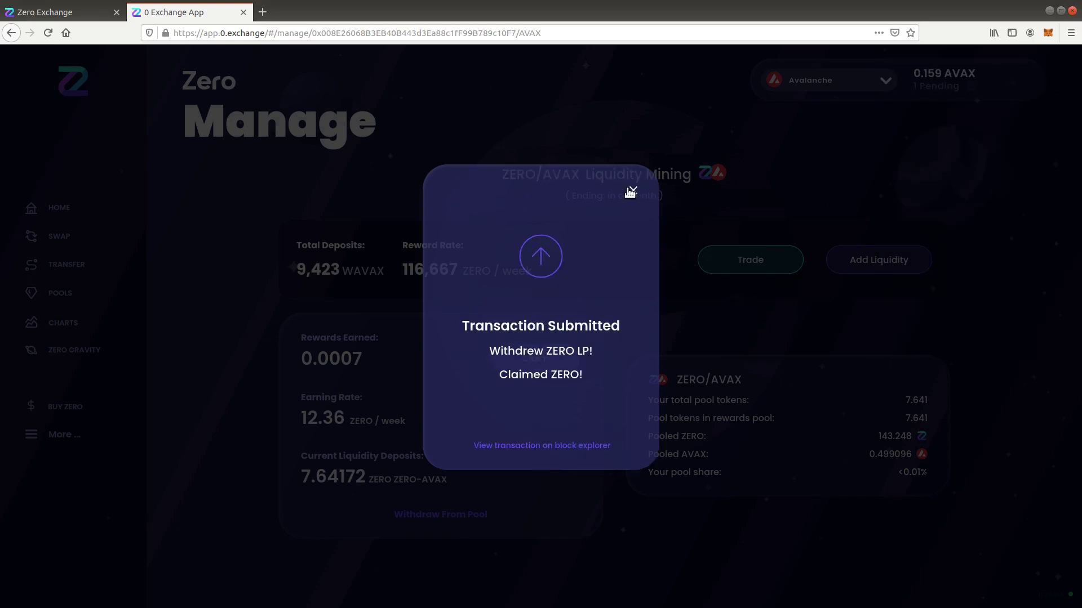
{"action": "left_click", "coordinate": [630, 191]}
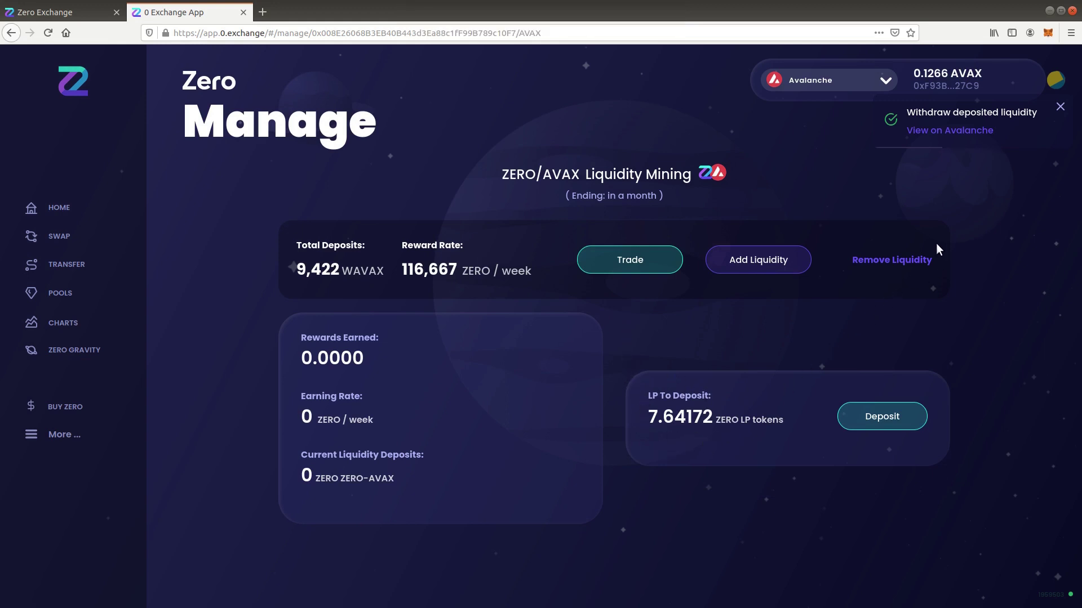
Set the ZERO/AVAX liquidity removal to 100% and approve the LP tokens.
{"action": "left_click", "coordinate": [902, 261]}
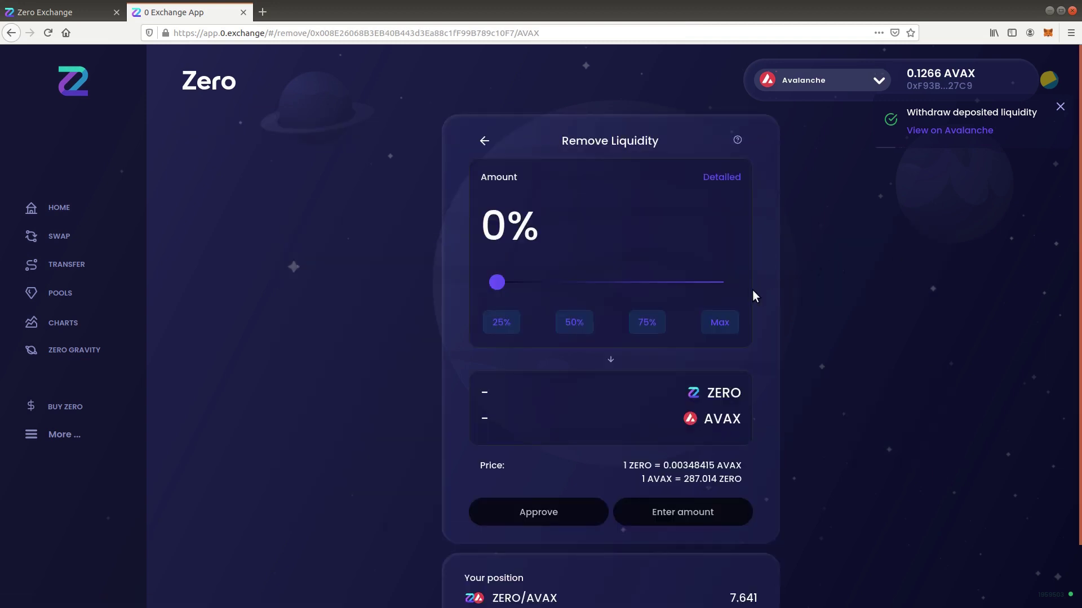
{"action": "left_click", "coordinate": [724, 325]}
{"action": "left_click_drag", "start_coordinate": [721, 283], "coordinate": [763, 283]}
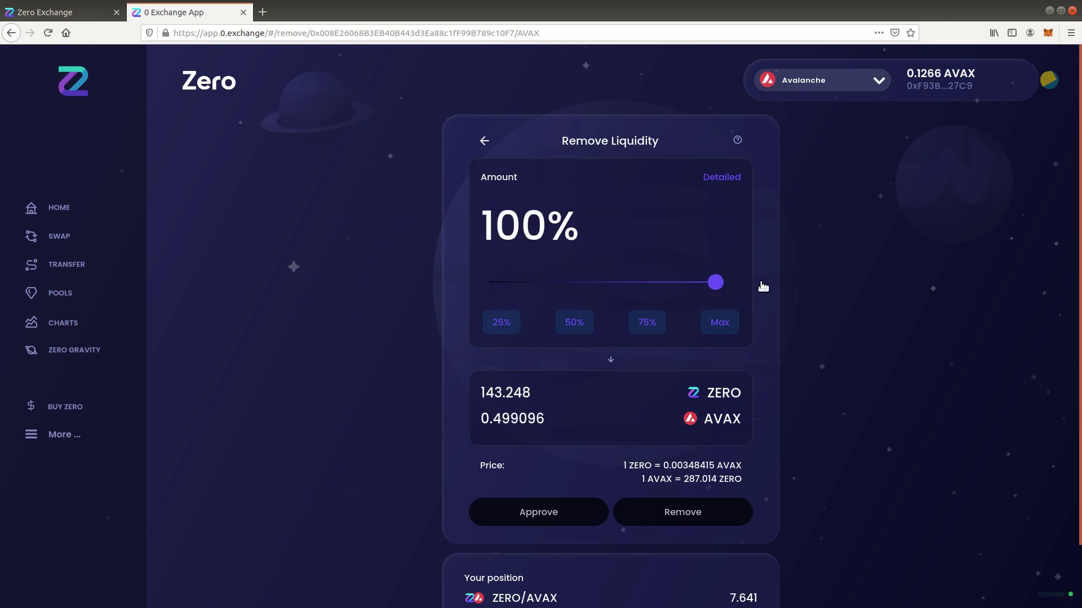
{"action": "left_click", "coordinate": [550, 520]}
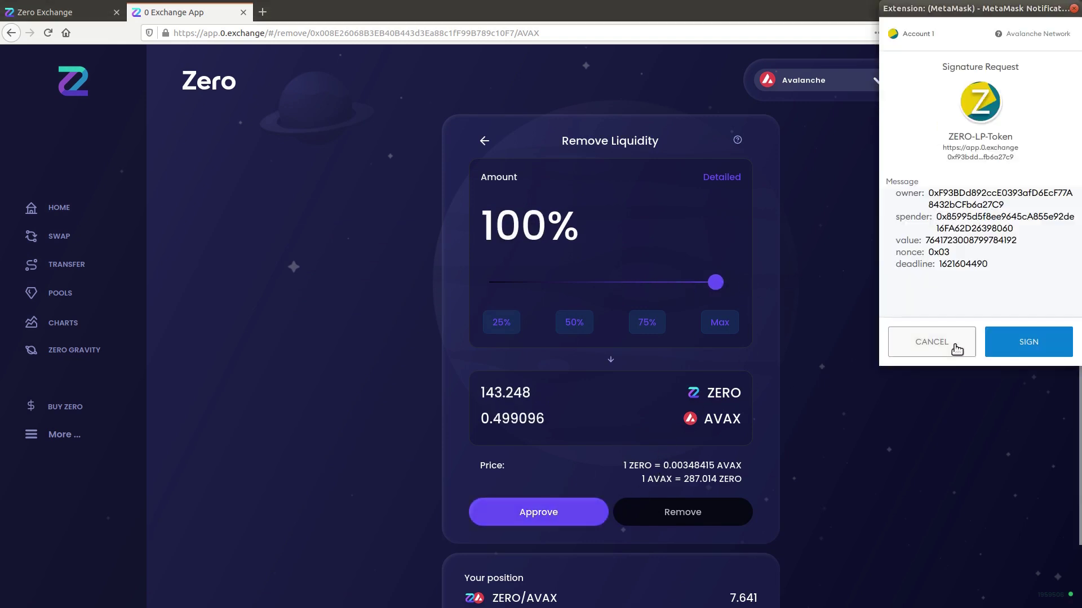
{"action": "left_click", "coordinate": [1014, 343]}
Confirm removing liquidity for 143.248 ZERO and 0.499096 AVAX, then return to Manage.
{"action": "left_click", "coordinate": [732, 514]}
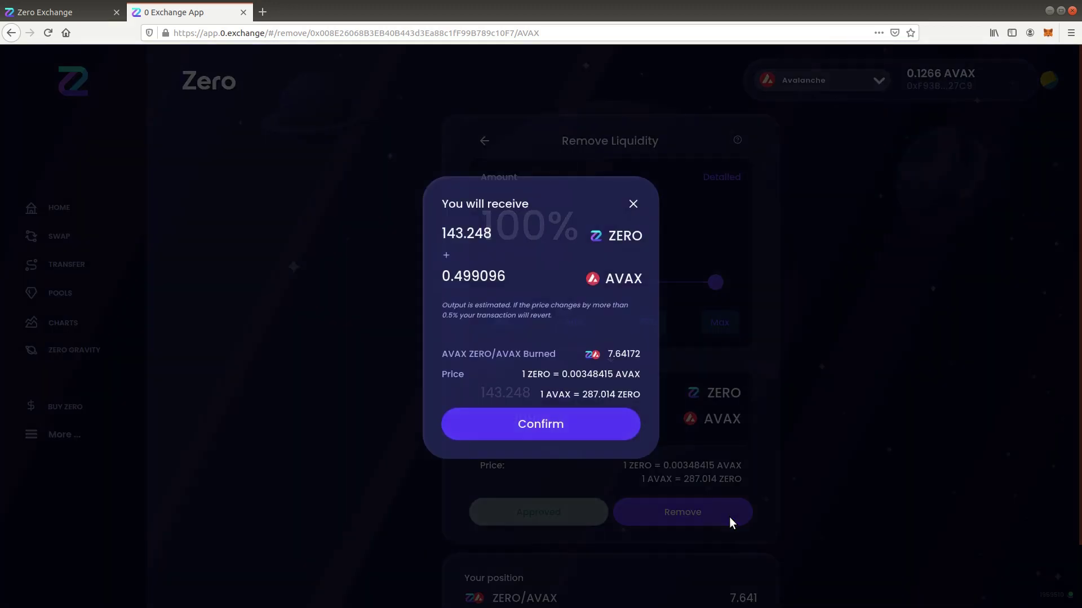
{"action": "left_click", "coordinate": [605, 425]}
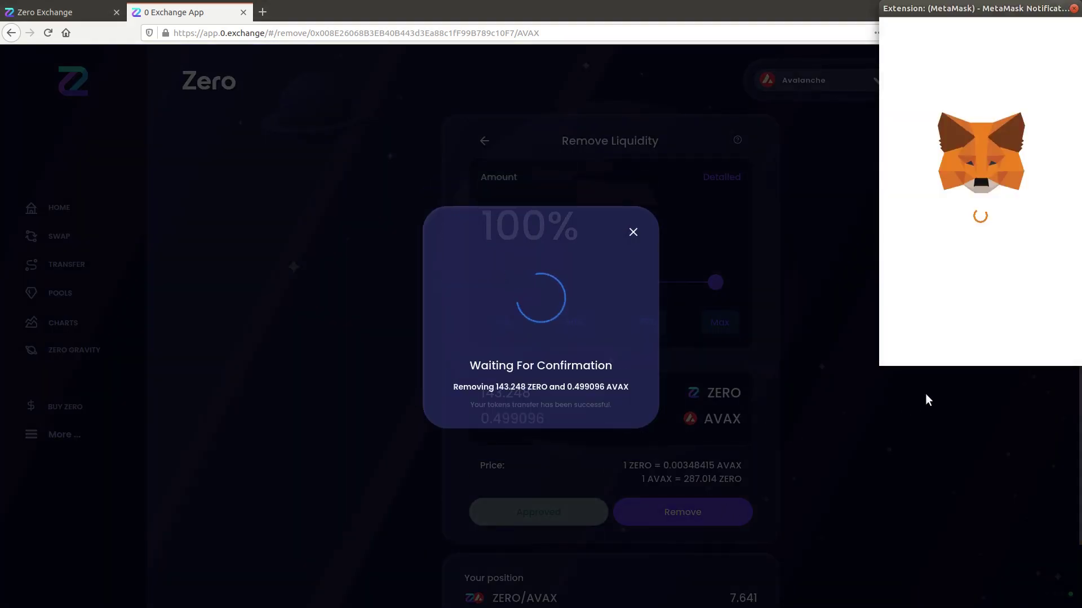
{"action": "left_click", "coordinate": [1003, 346]}
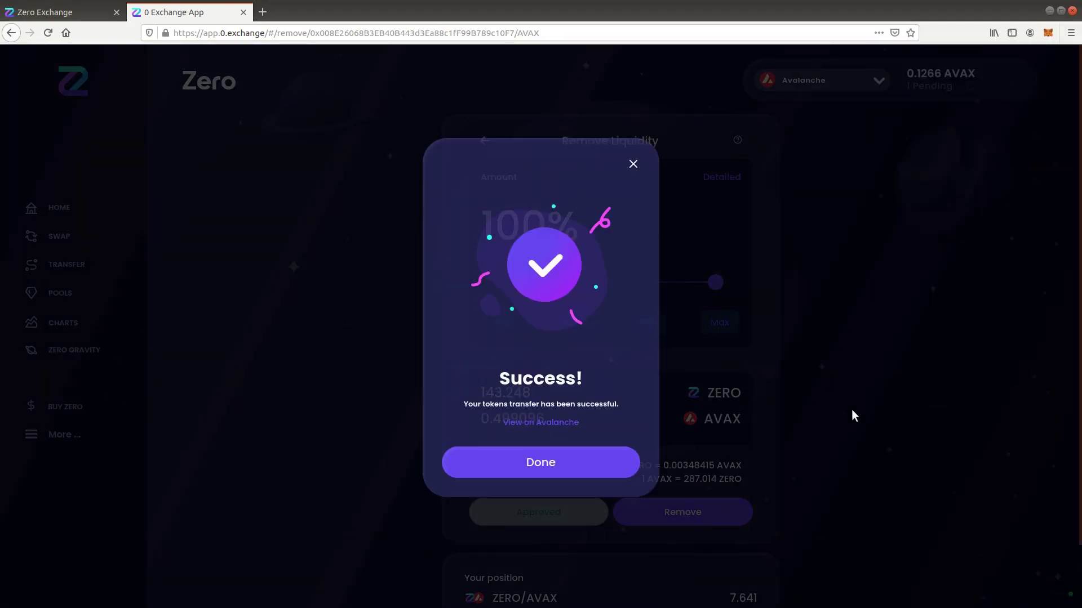
{"action": "left_click", "coordinate": [604, 457]}
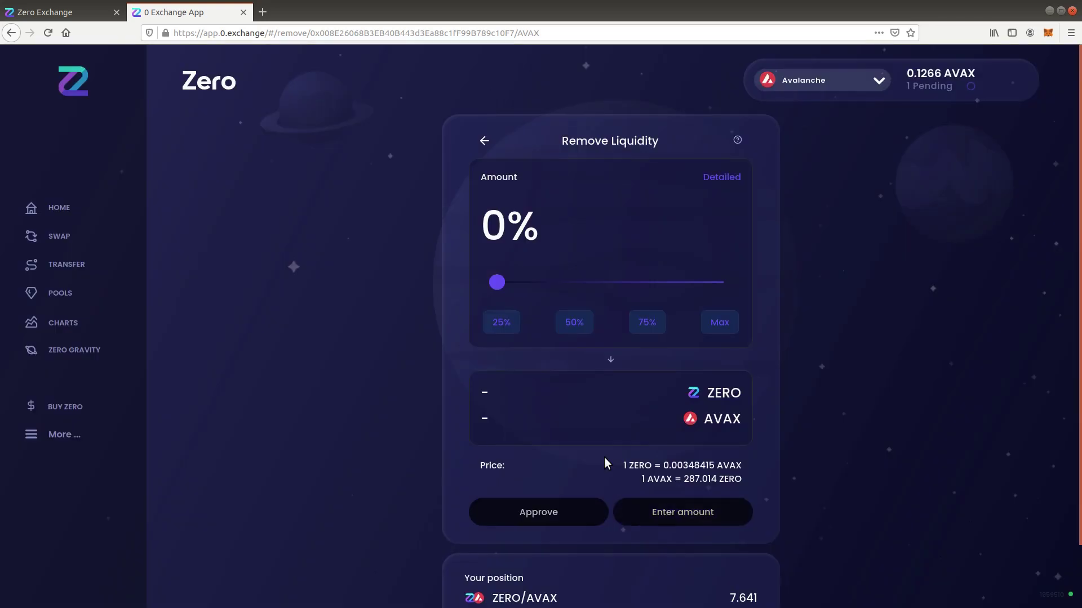
{"action": "left_click", "coordinate": [486, 140]}
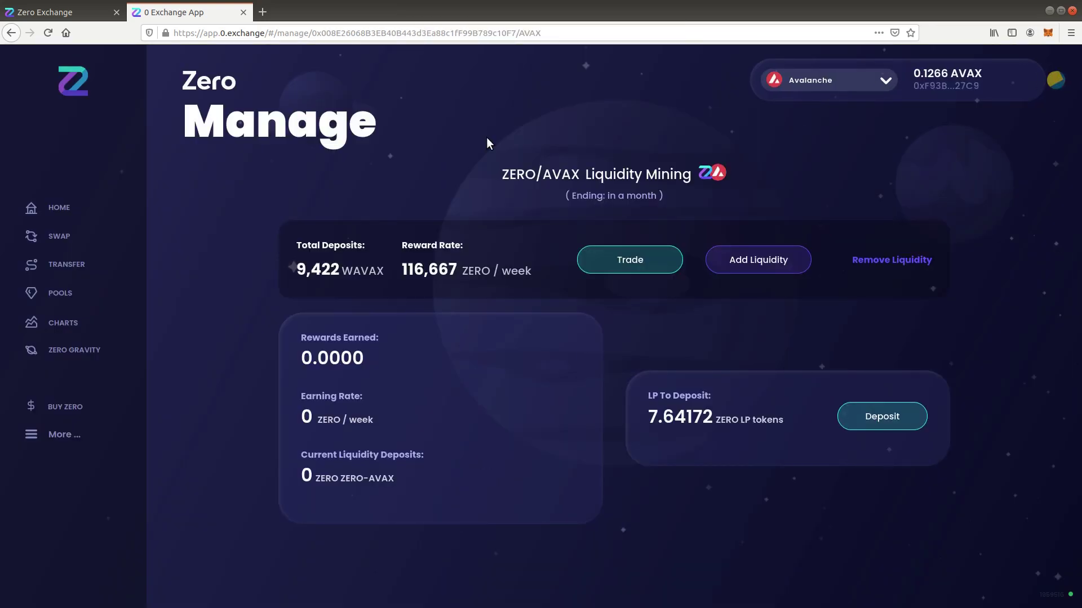